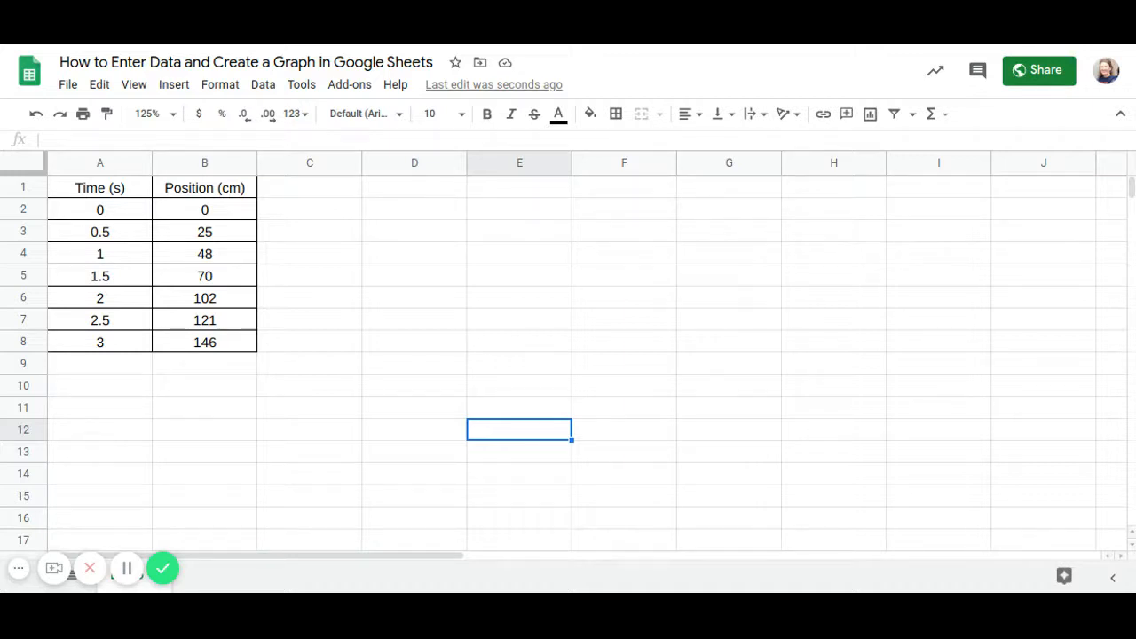
# Insert a chart from the time and position data in A1:B8 and change its type to a scatter chart
pyautogui.click(69, 191)
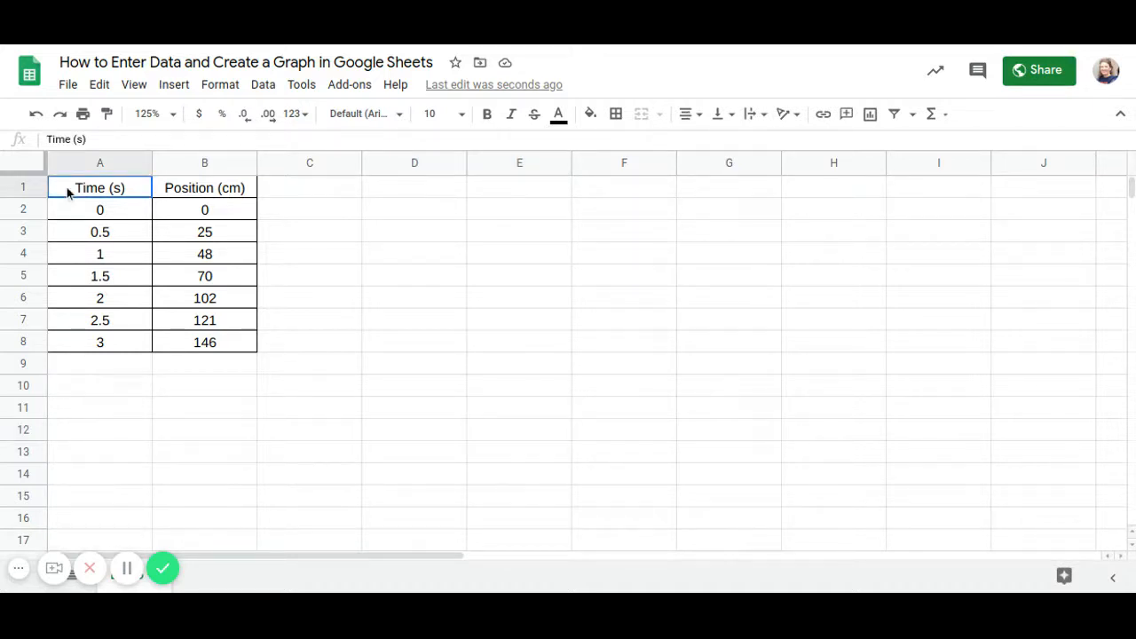
pyautogui.moveTo(80, 196); pyautogui.dragTo(214, 344)
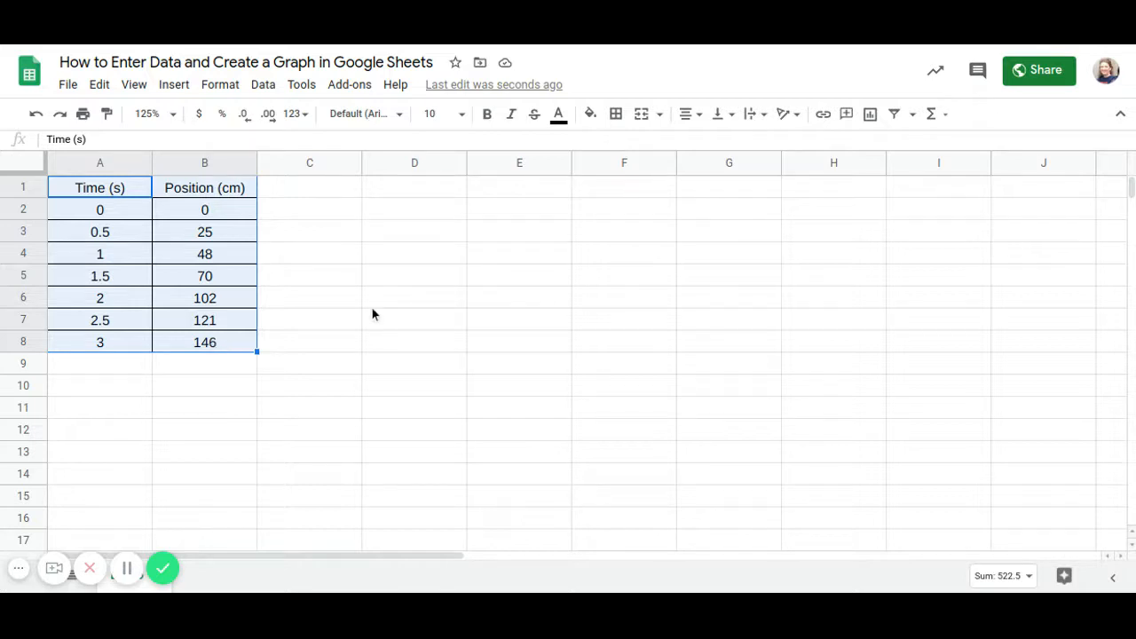
pyautogui.click(173, 87)
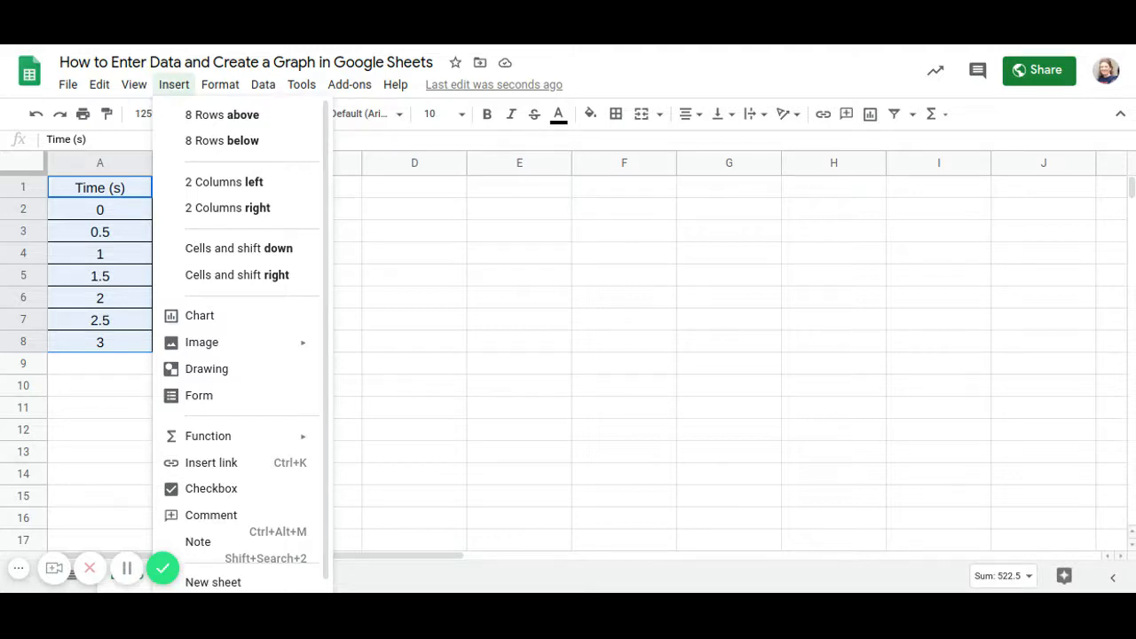
pyautogui.click(200, 316)
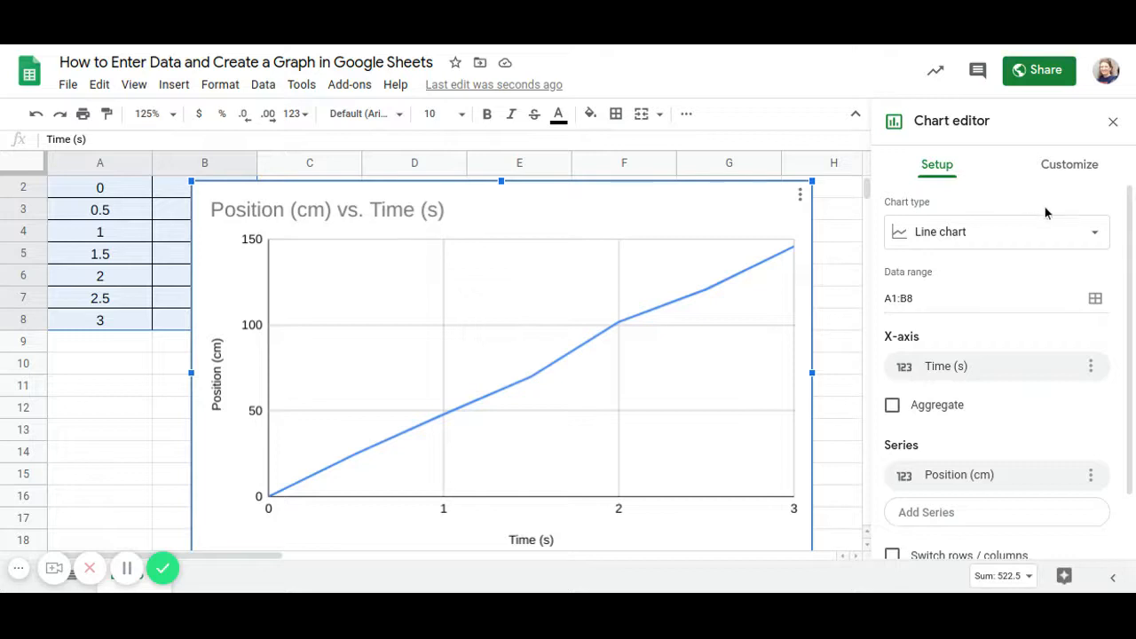
pyautogui.click(1085, 240)
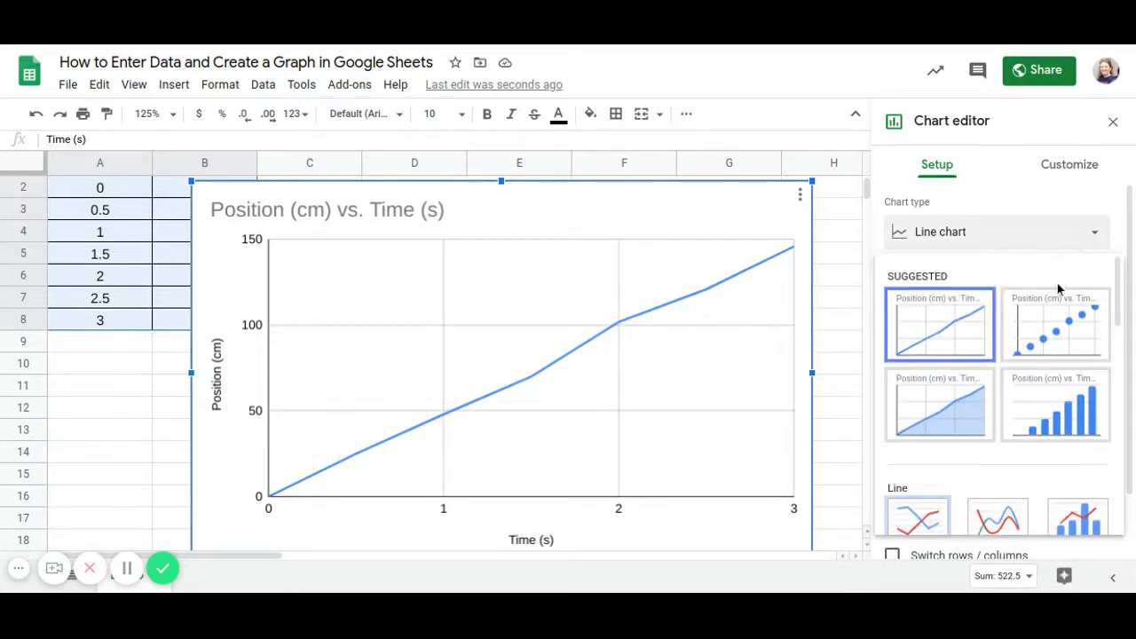
pyautogui.click(1055, 331)
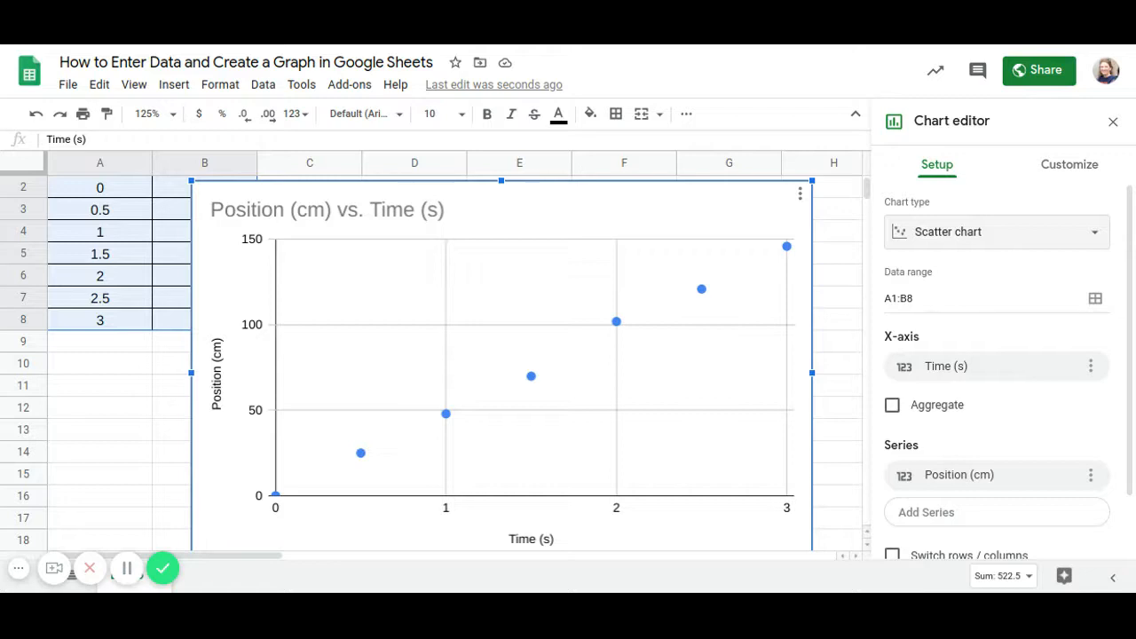
# Remove the units from the chart title so it reads "Position vs. Time"
pyautogui.doubleClick(269, 213)
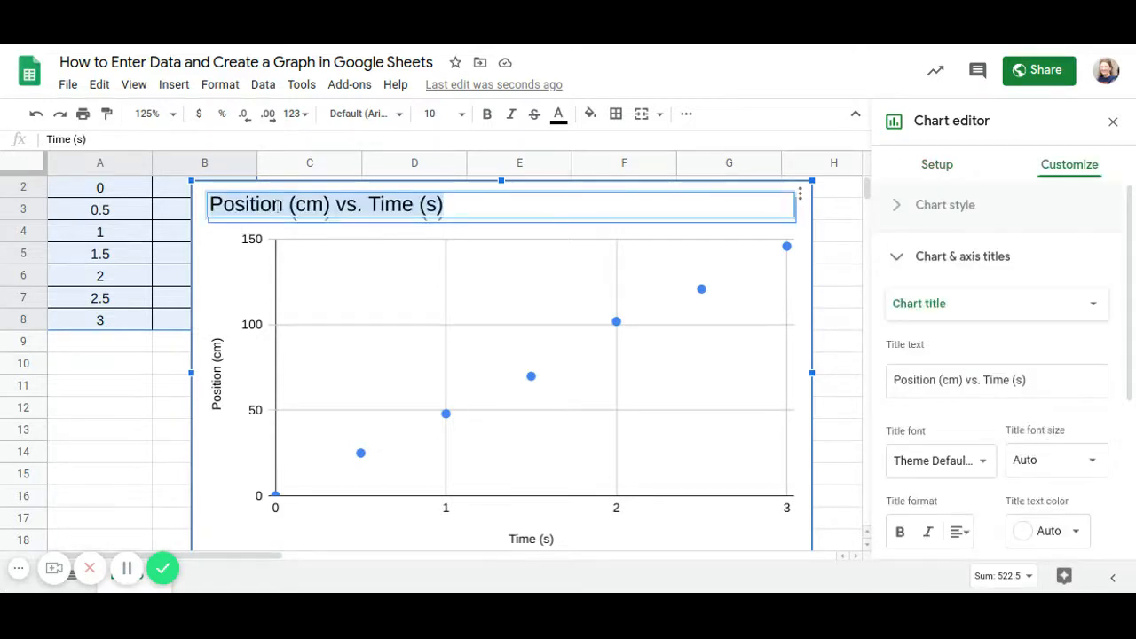
pyautogui.click(335, 202)
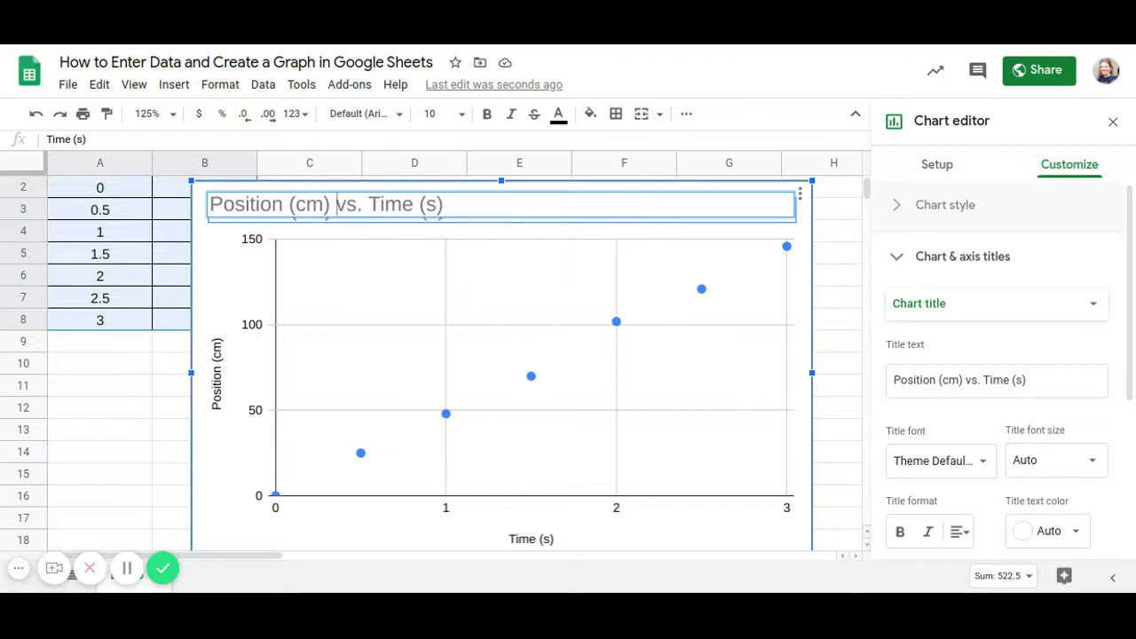
pyautogui.doubleClick(251, 204)
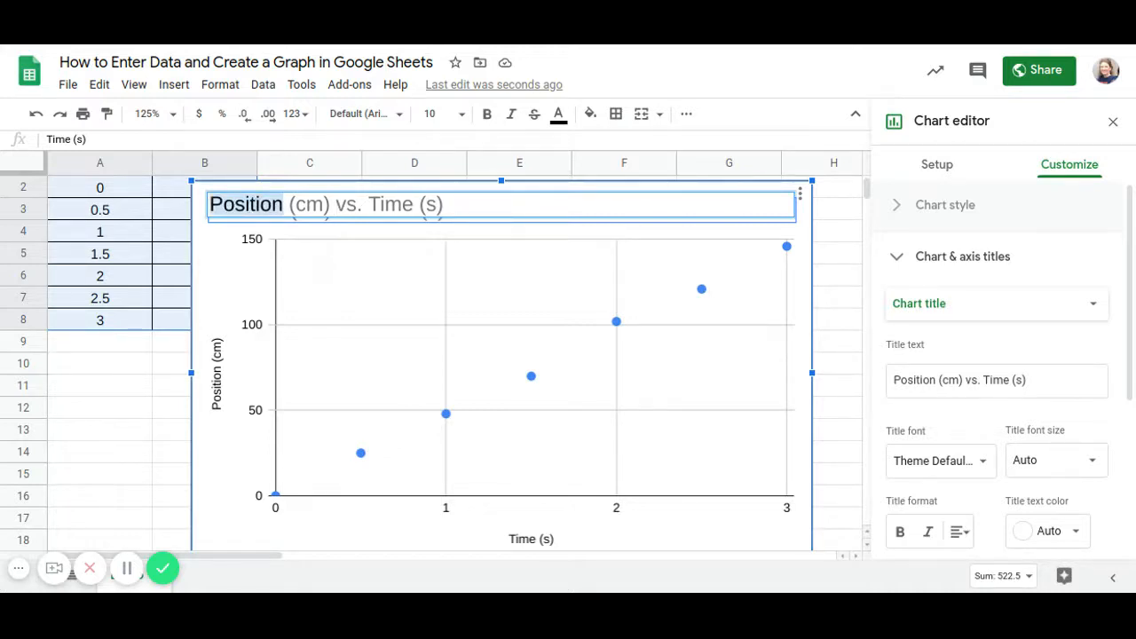
pyautogui.doubleClick(396, 204)
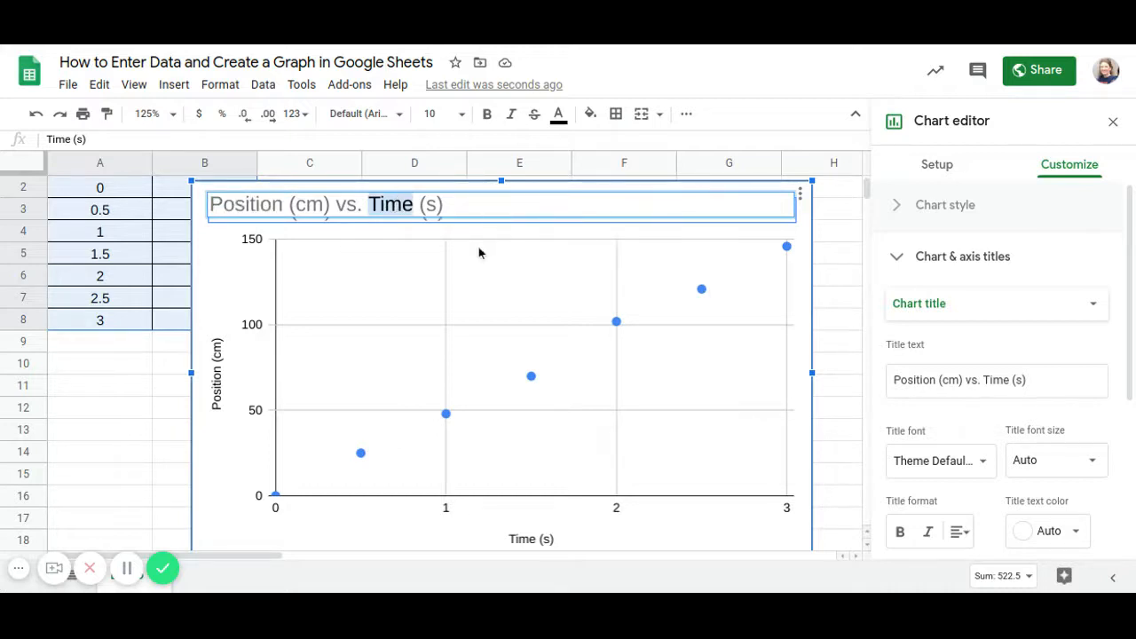
pyautogui.click(458, 205)
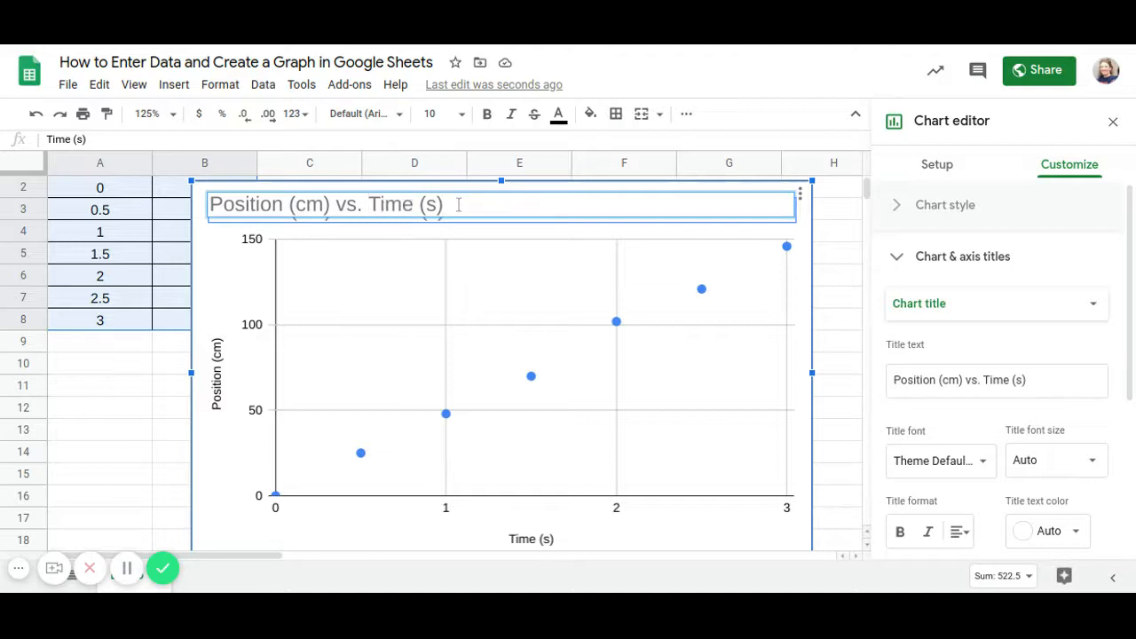
pyautogui.press('BackSpace')
pyautogui.press('BackSpace')
pyautogui.press('BackSpace')
pyautogui.press('BackSpace')
pyautogui.click(331, 204)
pyautogui.press('BackSpace')
pyautogui.press('BackSpace')
pyautogui.press('BackSpace')
pyautogui.press('BackSpace')
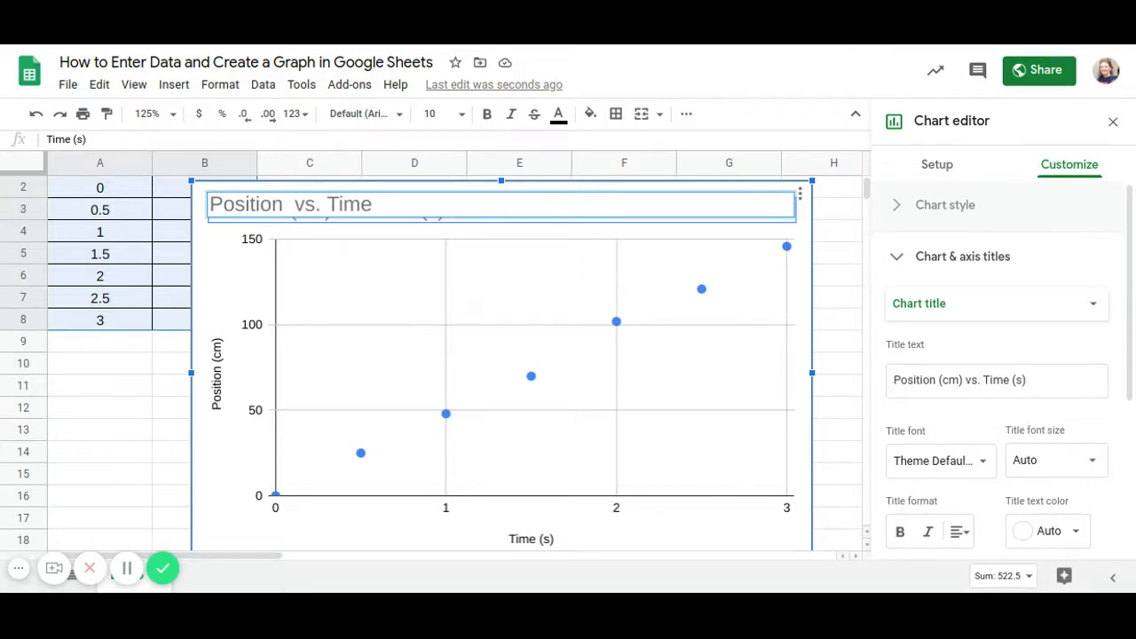
pyautogui.press('BackSpace')
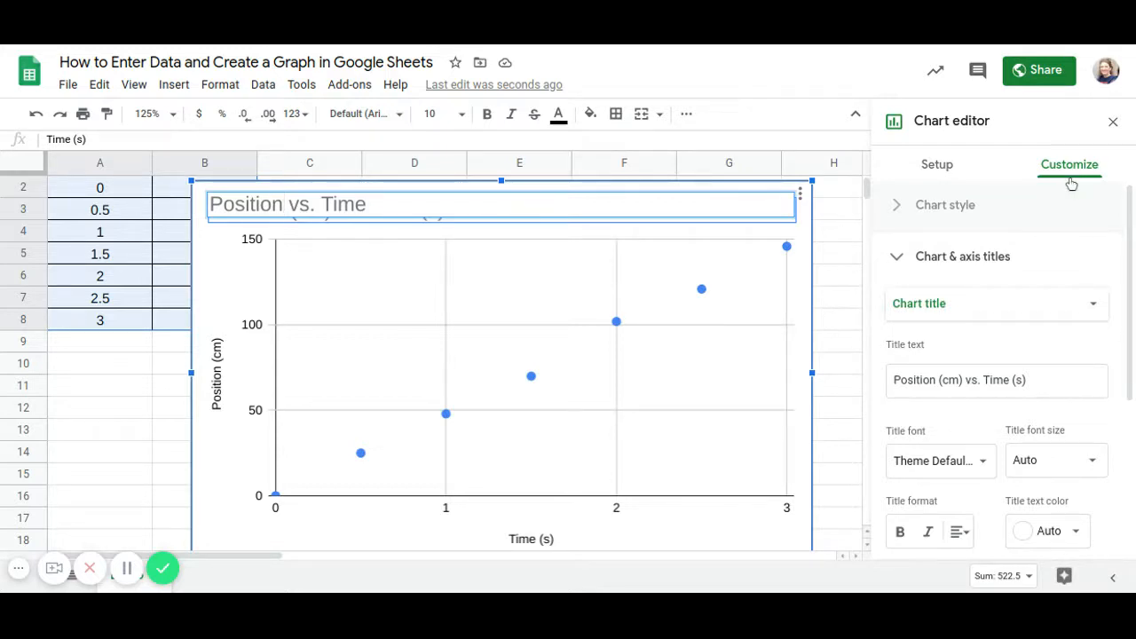
# Review the chart's title options, open the horizontal axis title for editing, and leave the chart editor
pyautogui.click(1021, 306)
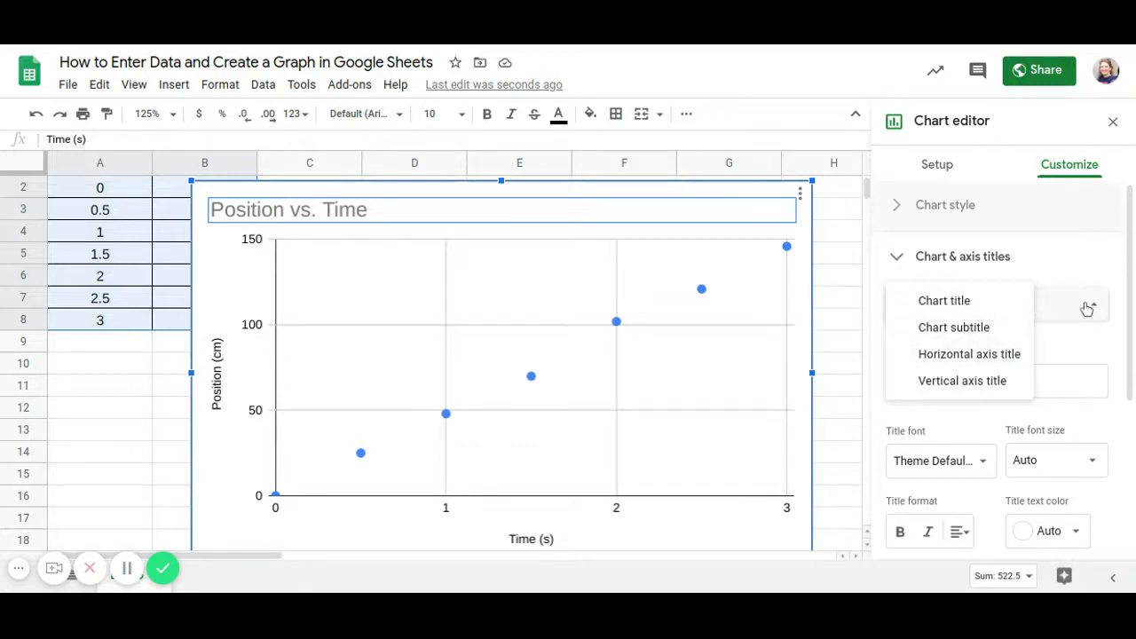
pyautogui.click(851, 351)
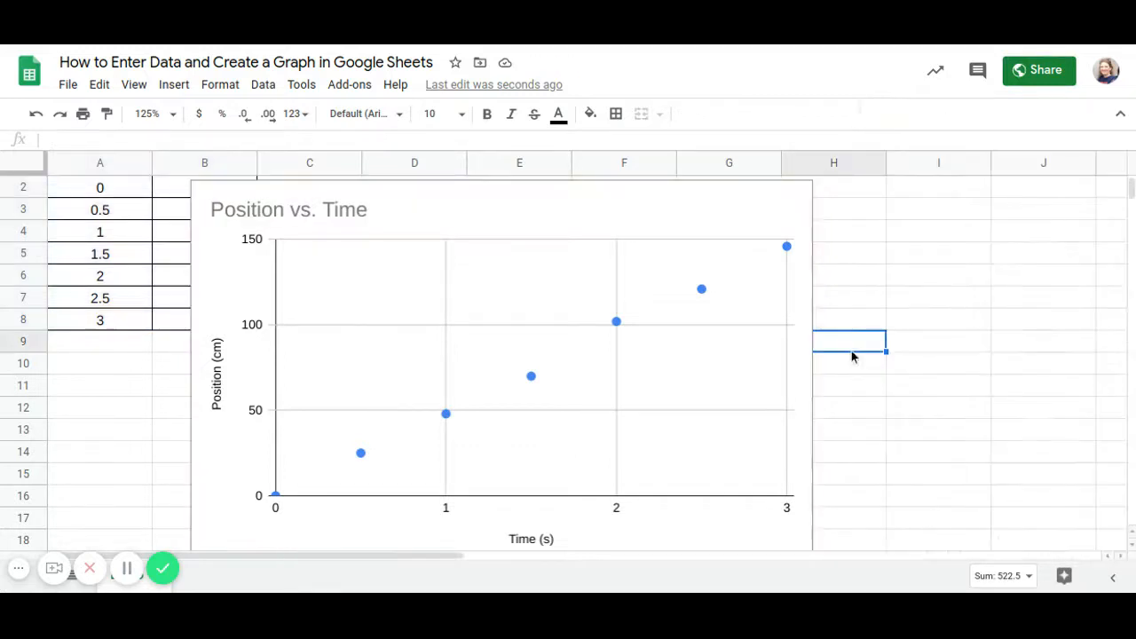
pyautogui.click(546, 541)
pyautogui.doubleClick(546, 540)
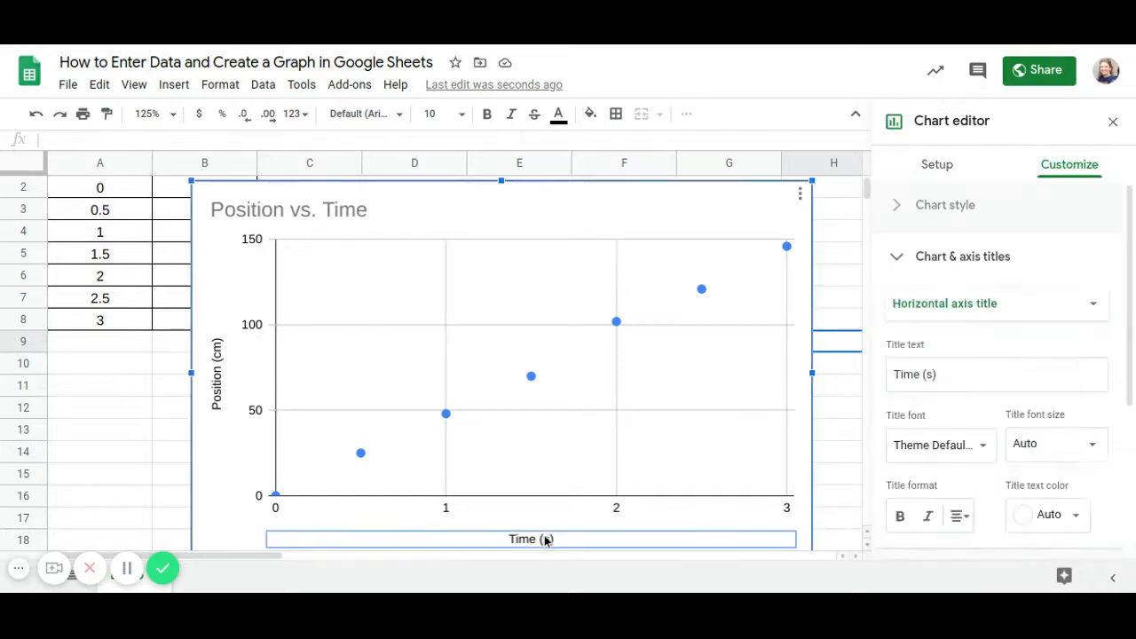
pyautogui.click(546, 540)
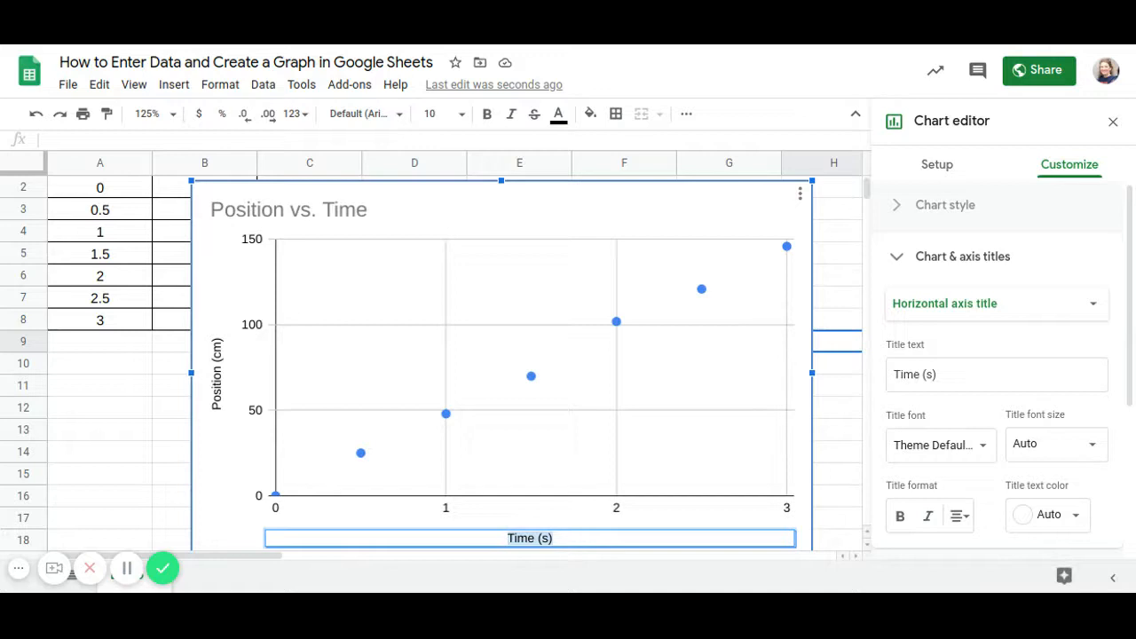
pyautogui.click(835, 280)
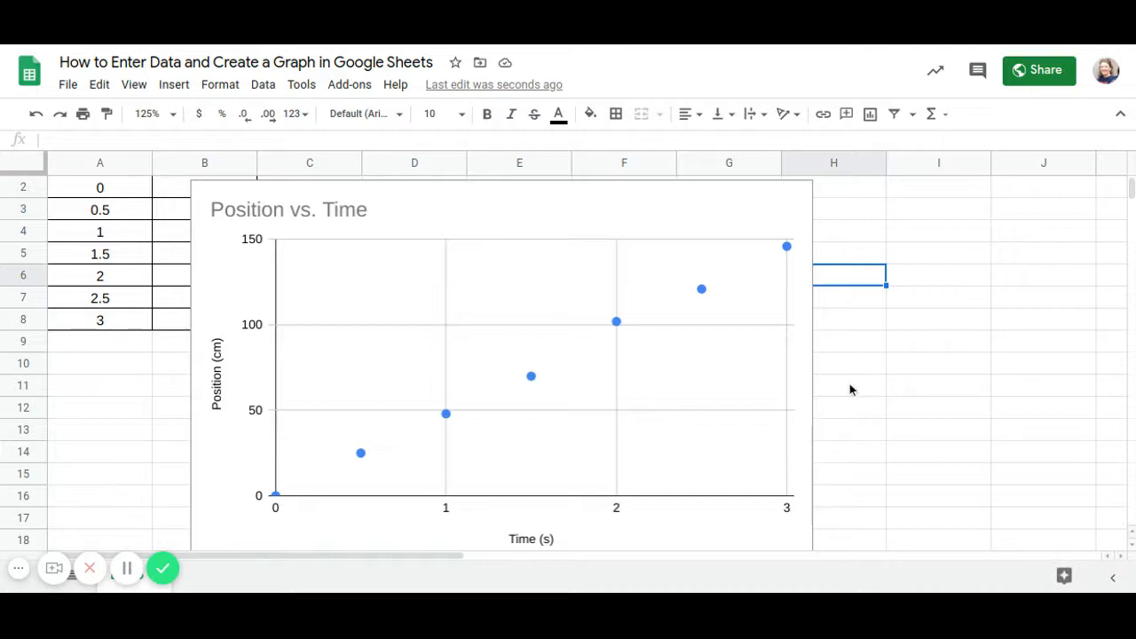
pyautogui.click(802, 387)
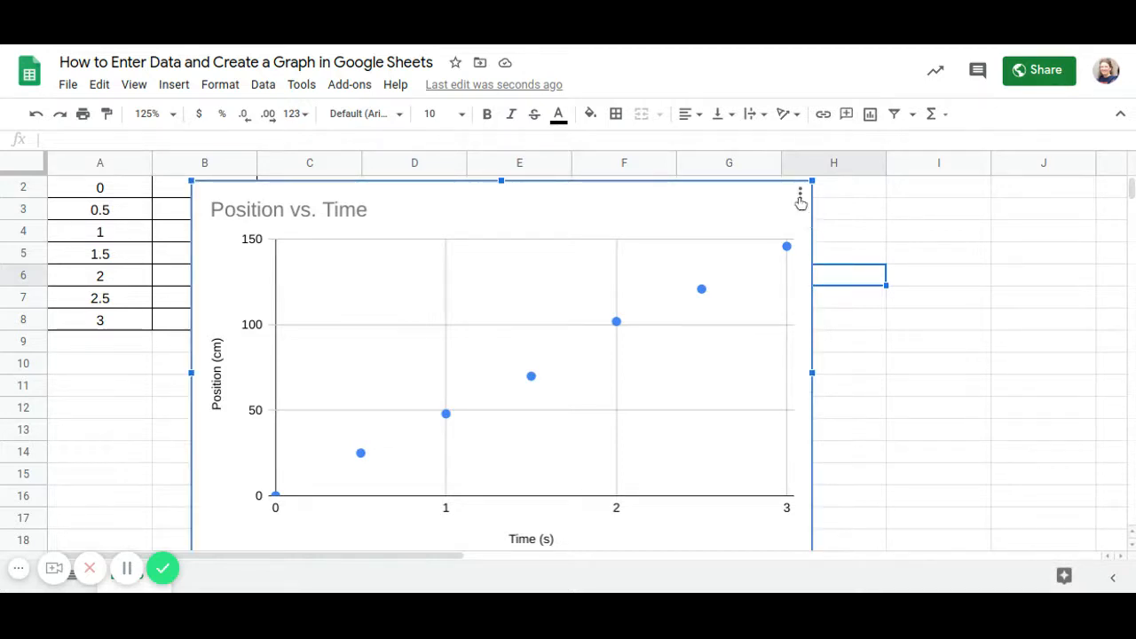
pyautogui.click(800, 198)
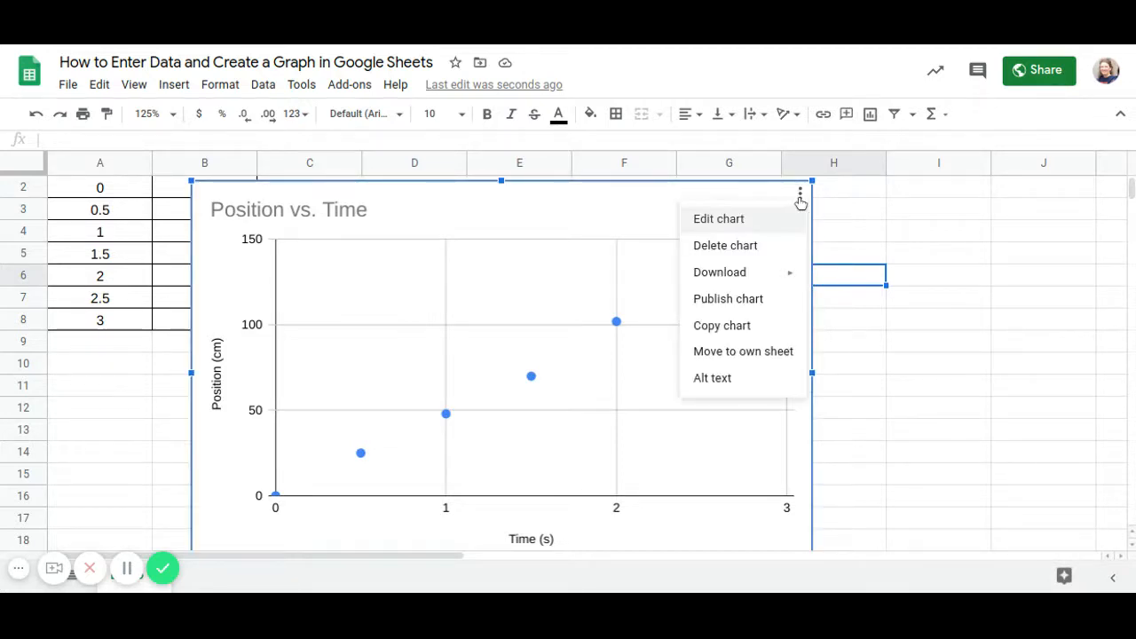
pyautogui.click(760, 222)
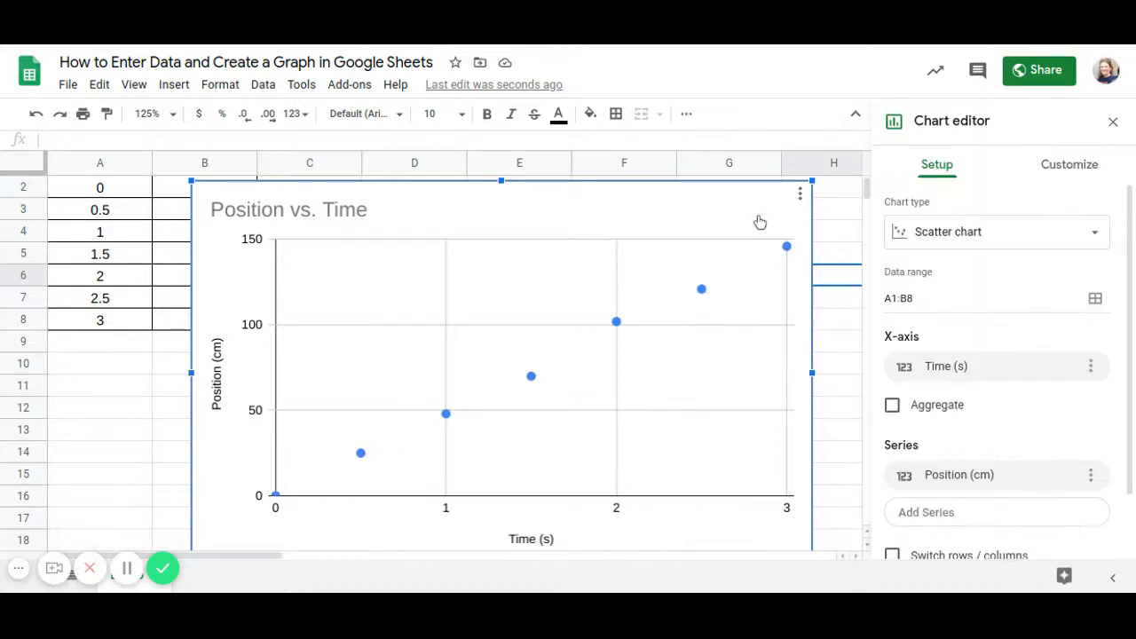
pyautogui.click(844, 343)
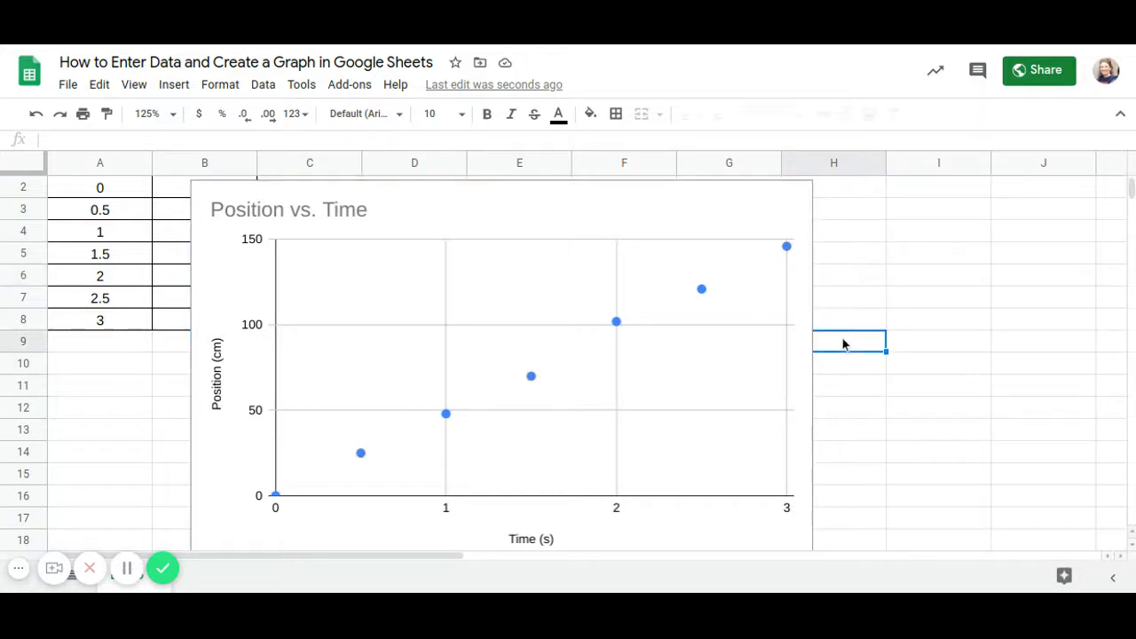
# Add a trendline to the Position (cm) series of the scatter chart
pyautogui.doubleClick(798, 373)
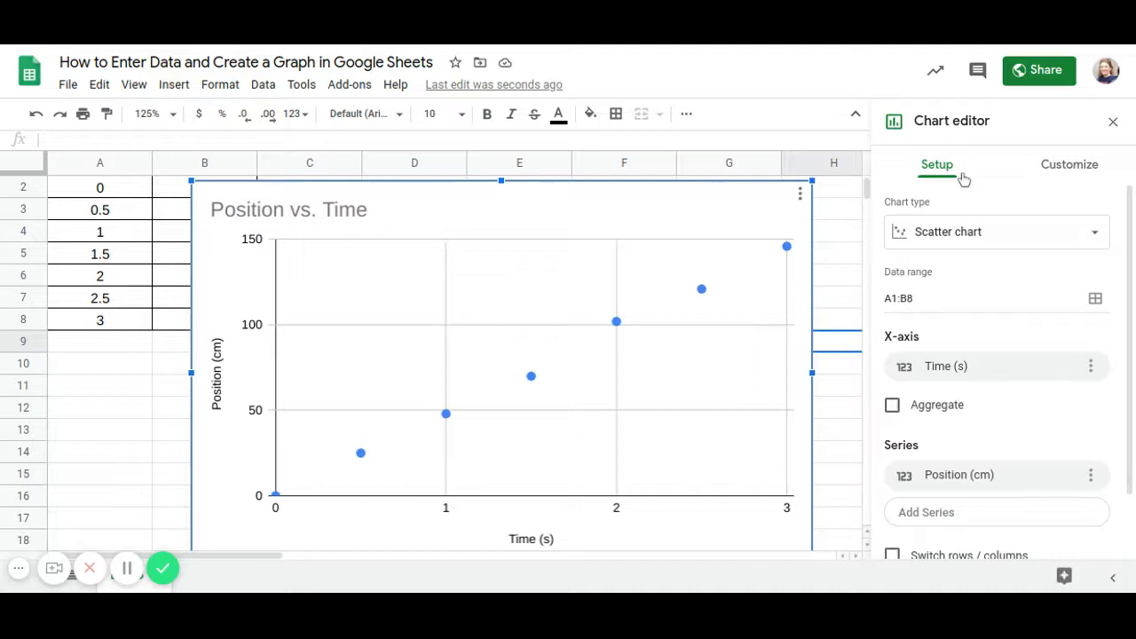
pyautogui.click(1053, 168)
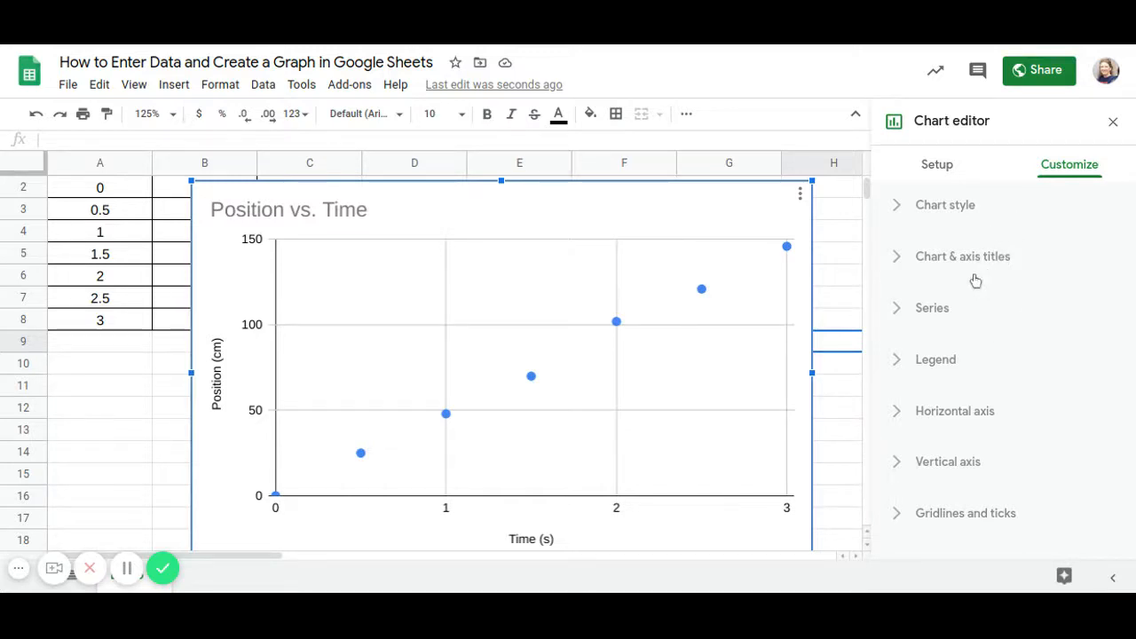
pyautogui.click(935, 319)
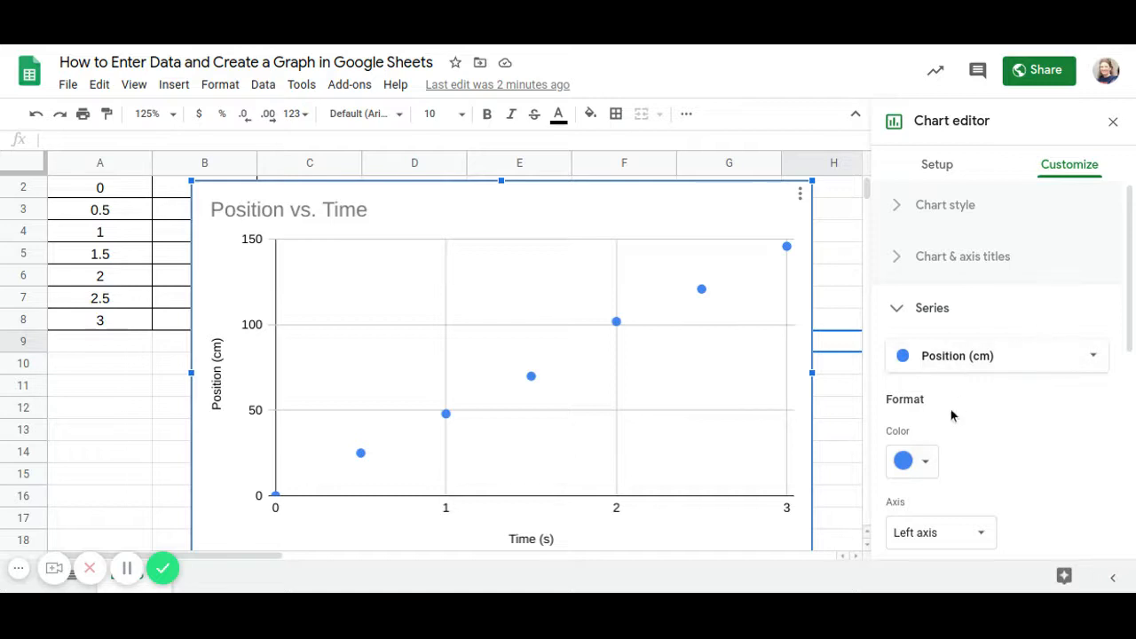
pyautogui.scroll(-4, 1023, 407)
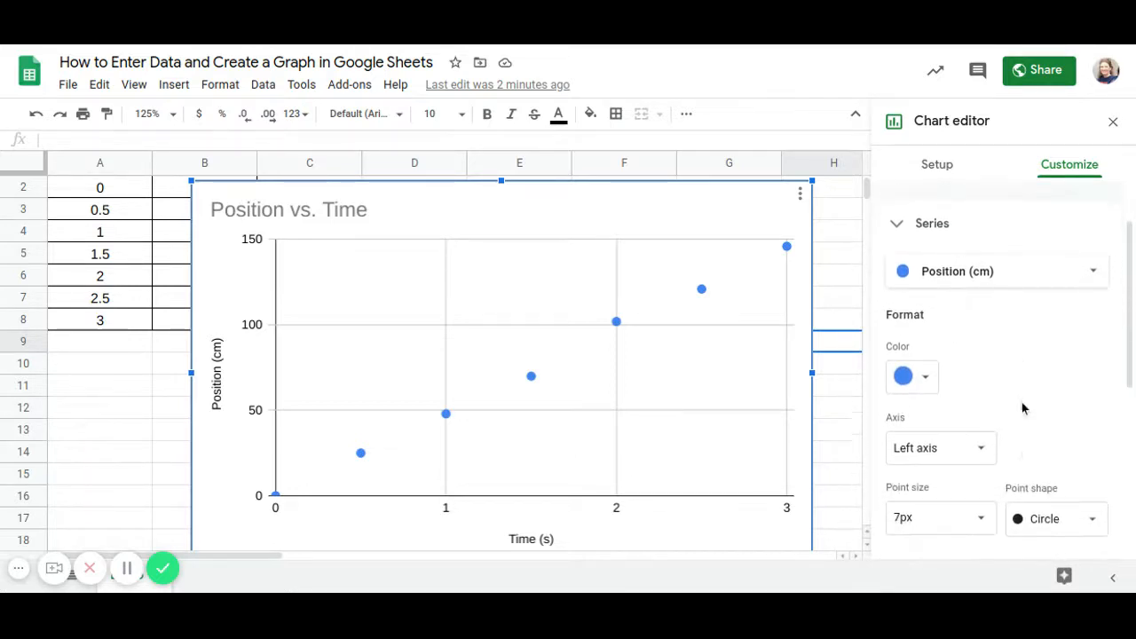
pyautogui.scroll(-2, 1003, 373)
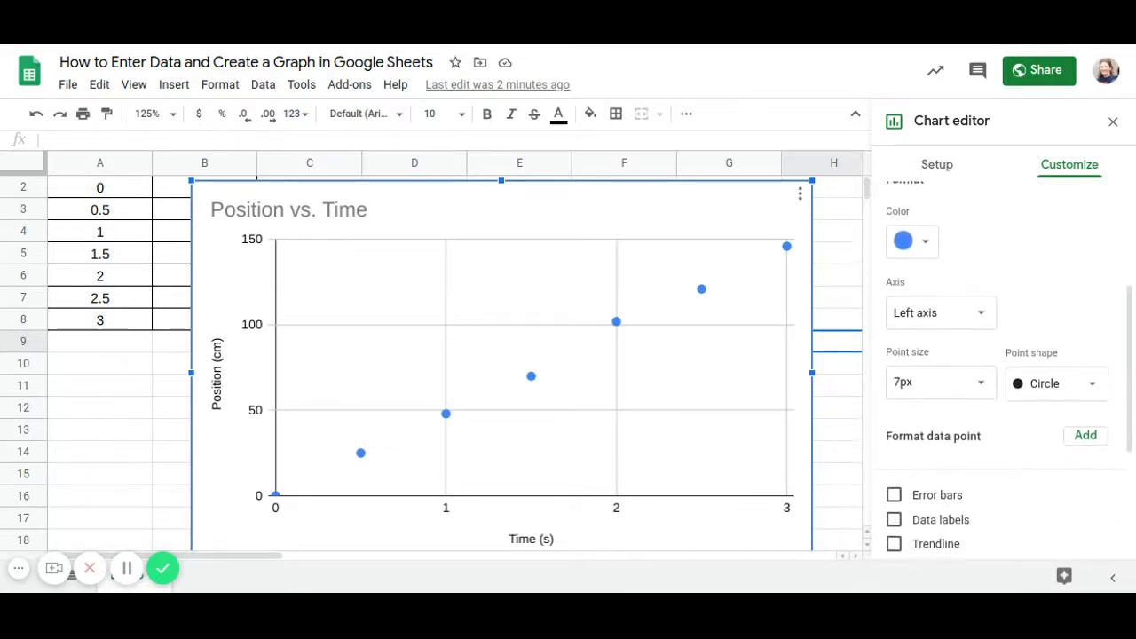
pyautogui.scroll(-2, 1004, 373)
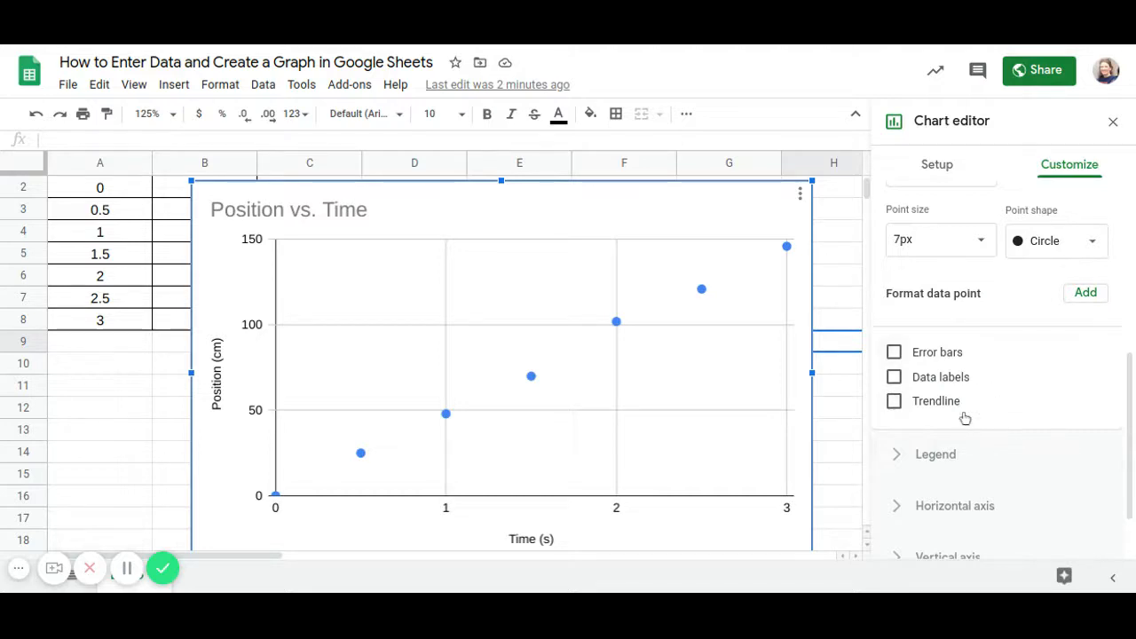
pyautogui.click(894, 403)
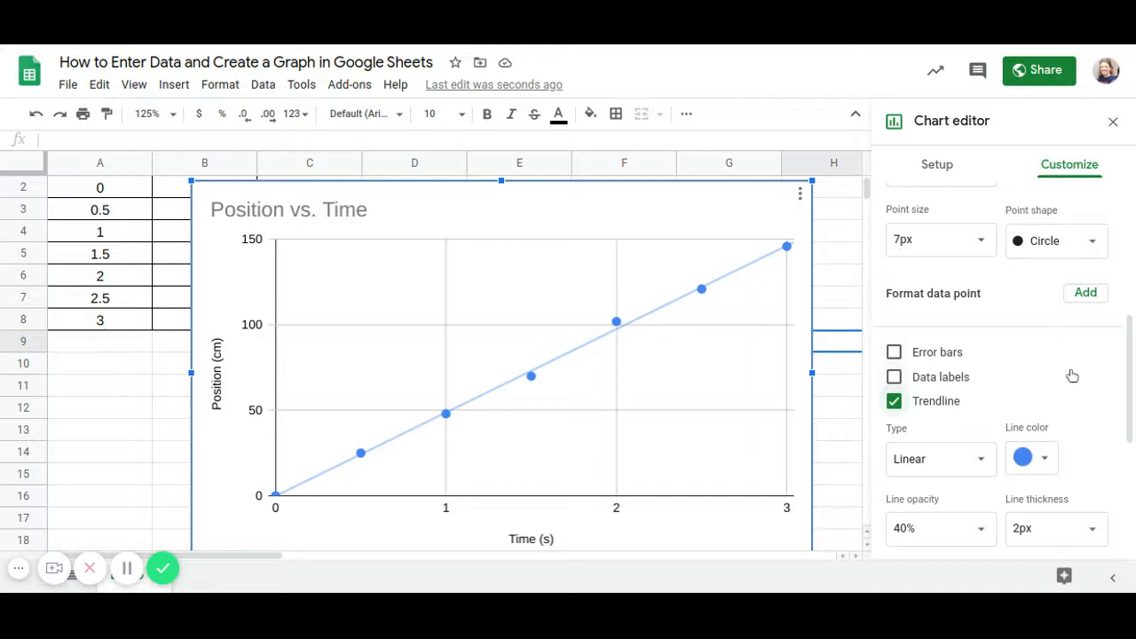
# Label the trendline with its equation using the Use Equation option and close the chart editor
pyautogui.scroll(-2, 1067, 366)
pyautogui.scroll(1, 1067, 366)
pyautogui.scroll(-2, 1066, 367)
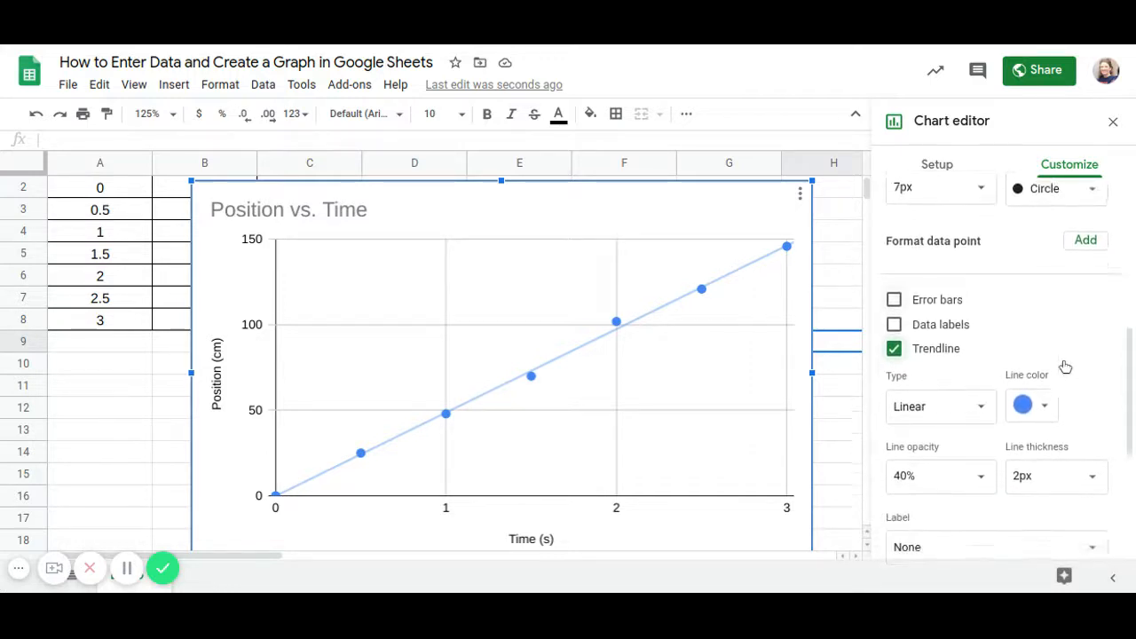
pyautogui.scroll(-2, 1003, 370)
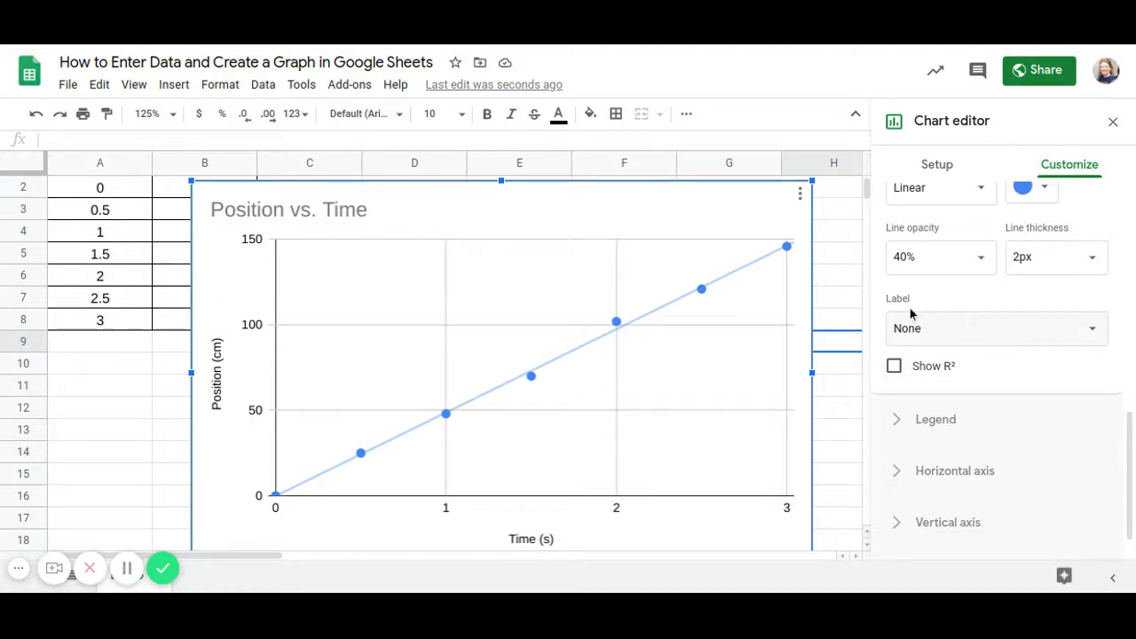
pyautogui.click(1037, 340)
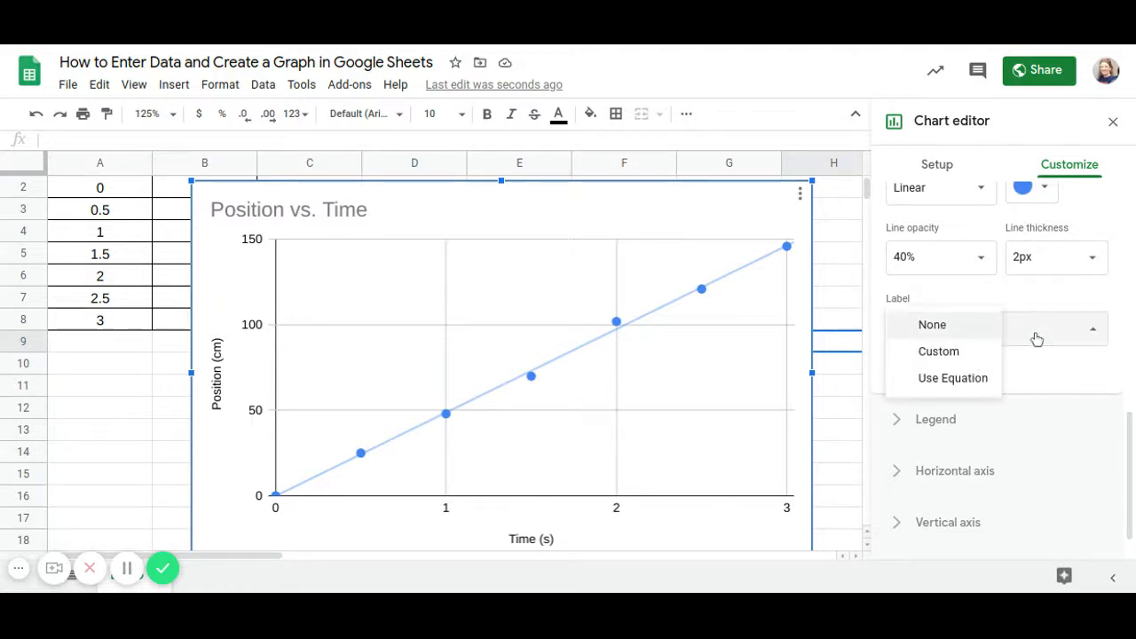
pyautogui.click(982, 388)
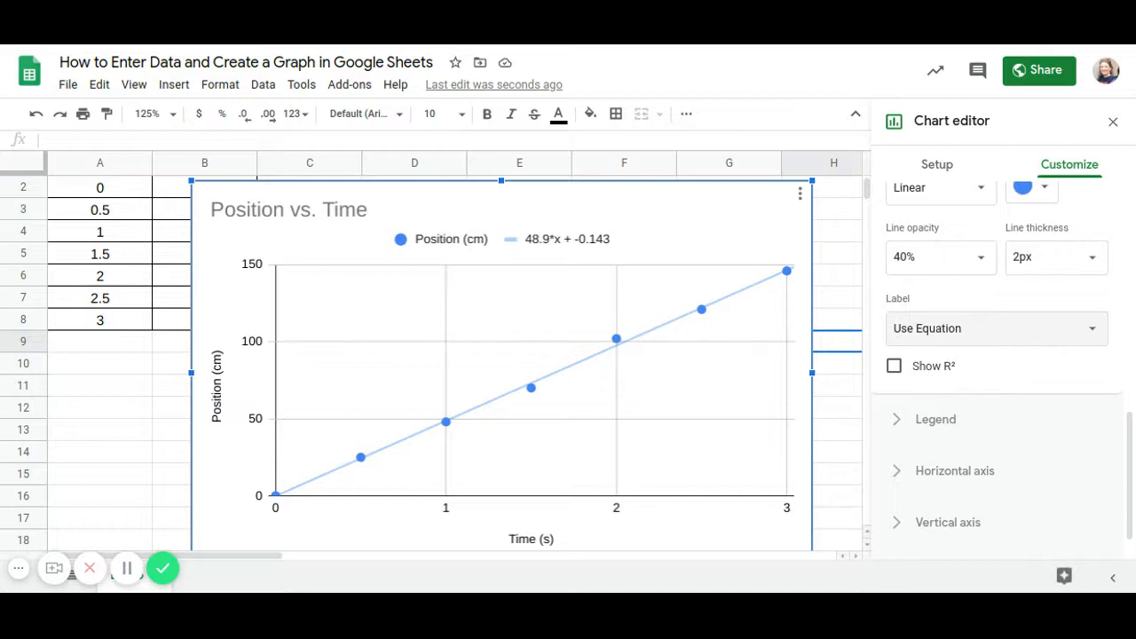
pyautogui.click(839, 451)
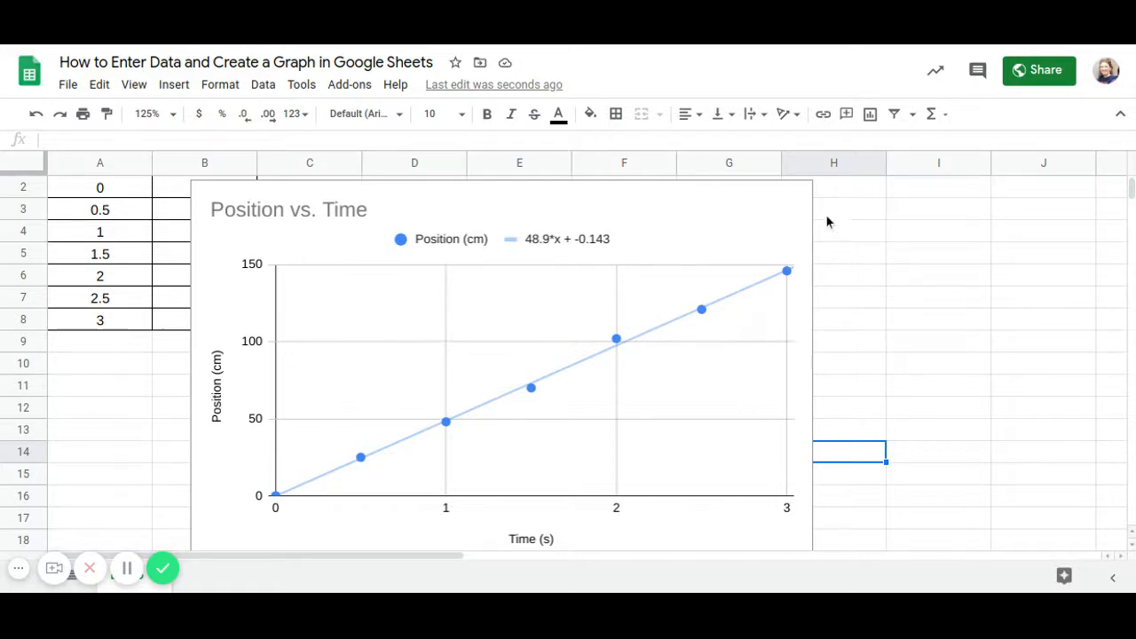
# Move the chart to the right of the data table so that both columns are uncovered
pyautogui.click(686, 201)
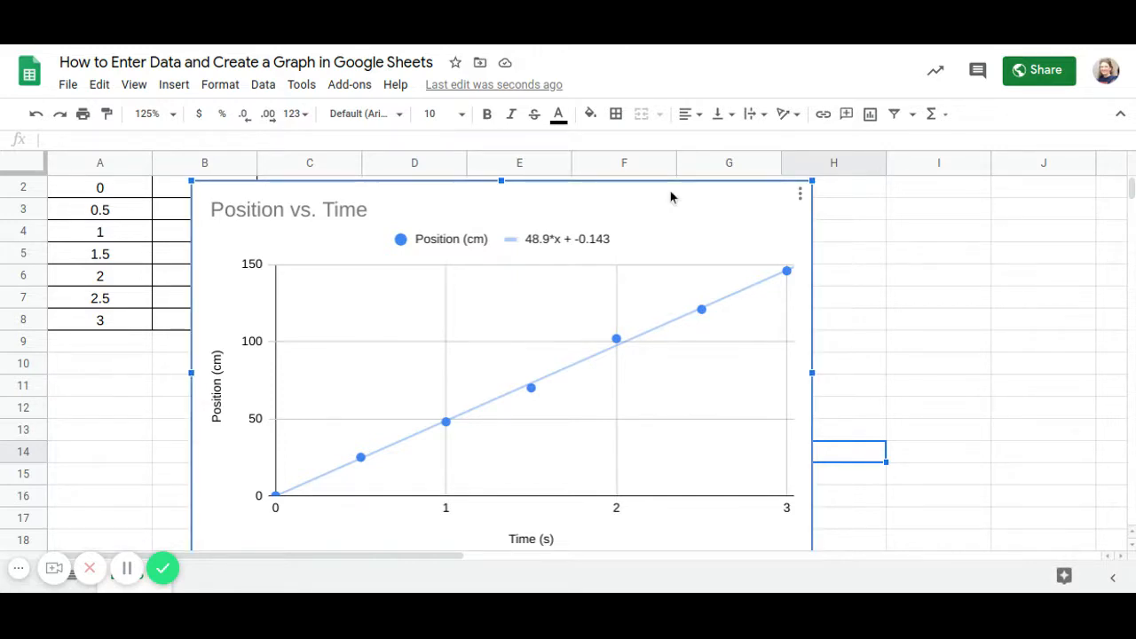
pyautogui.moveTo(680, 196); pyautogui.dragTo(804, 196)
pyautogui.scroll(1, 992, 250)
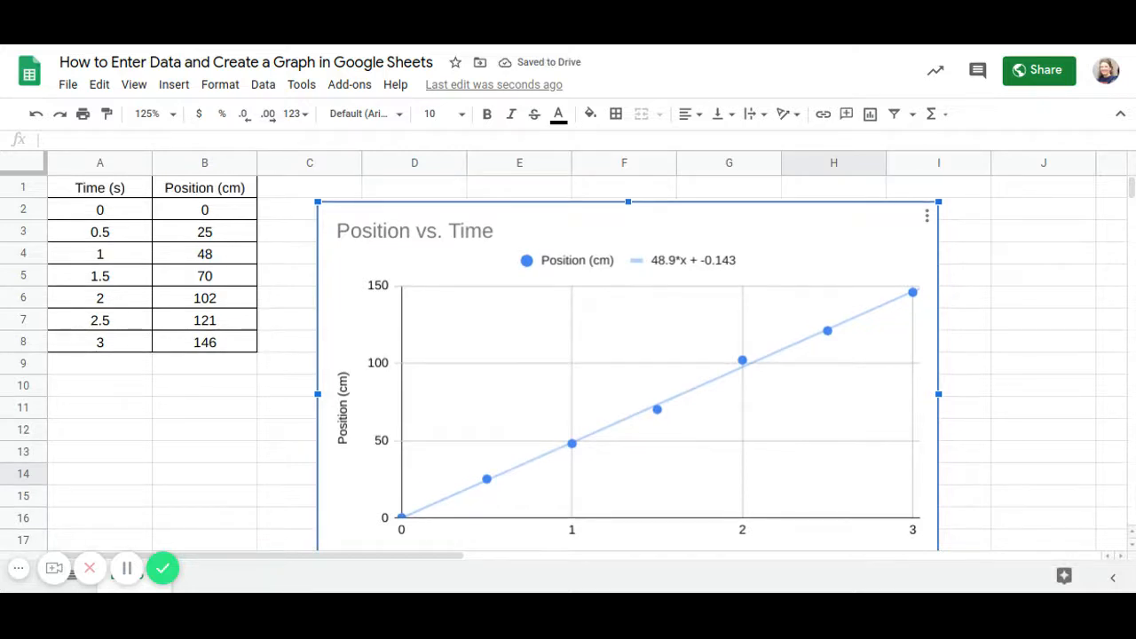
# Open the Position vs. Time chart for editing
pyautogui.click(927, 219)
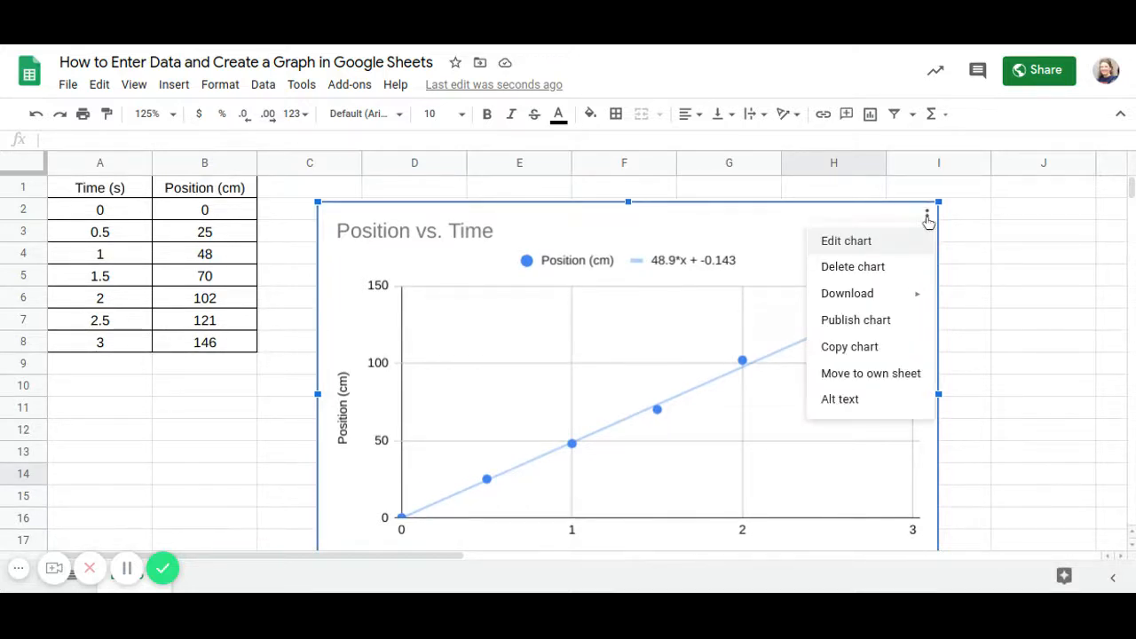
pyautogui.click(892, 243)
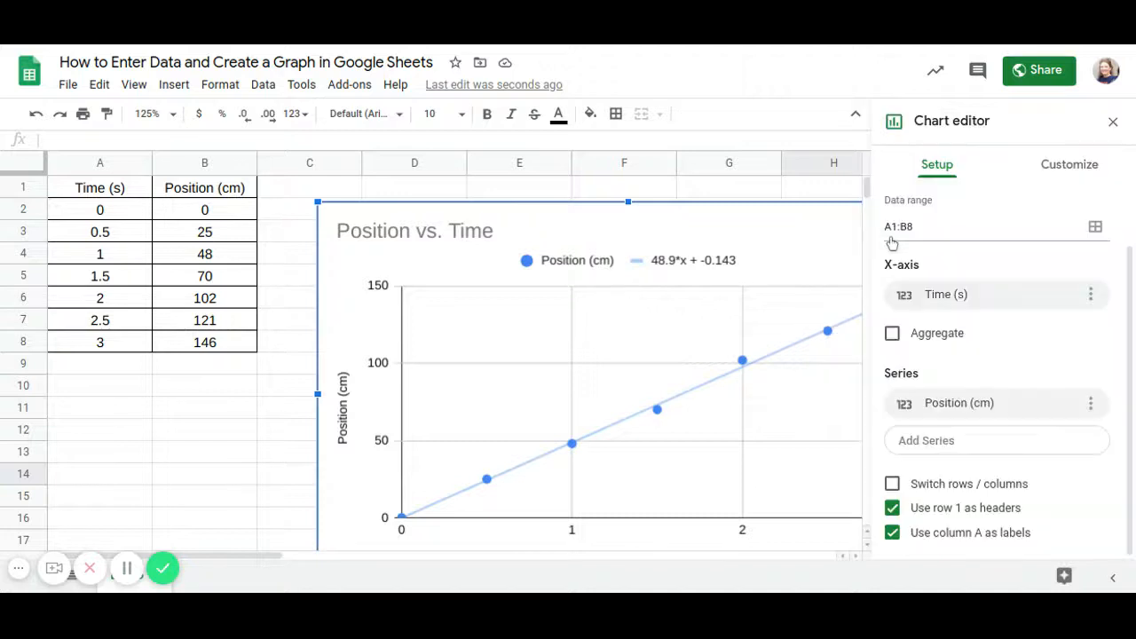